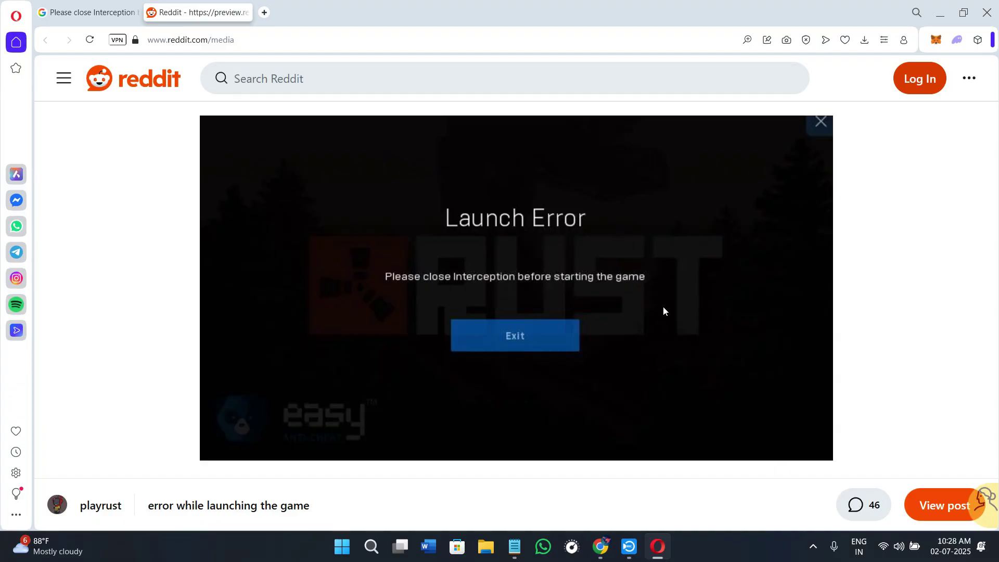
# - Open the Start menu's power options, then dismiss them and close the Start menu
pyautogui.click(343, 544)
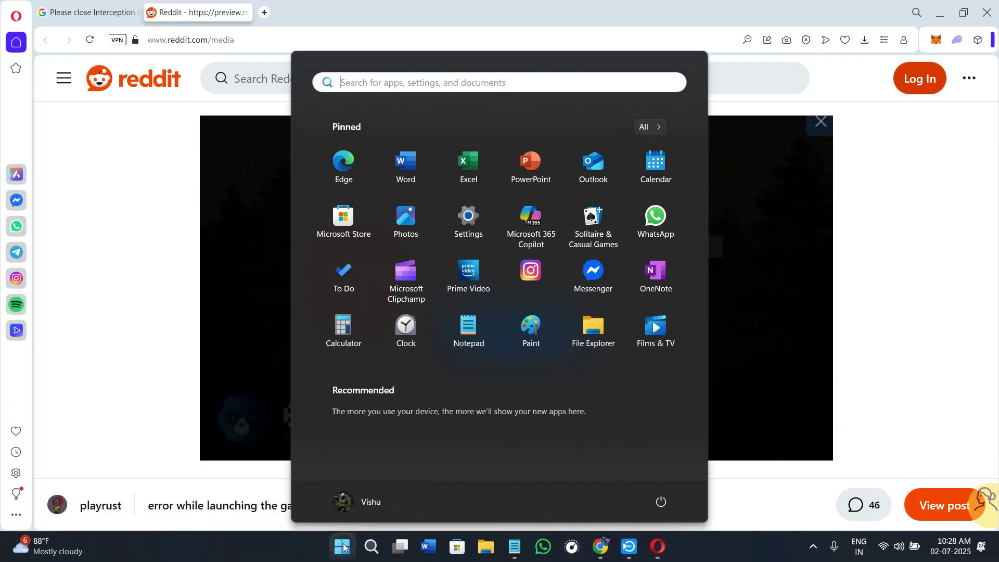
pyautogui.click(662, 501)
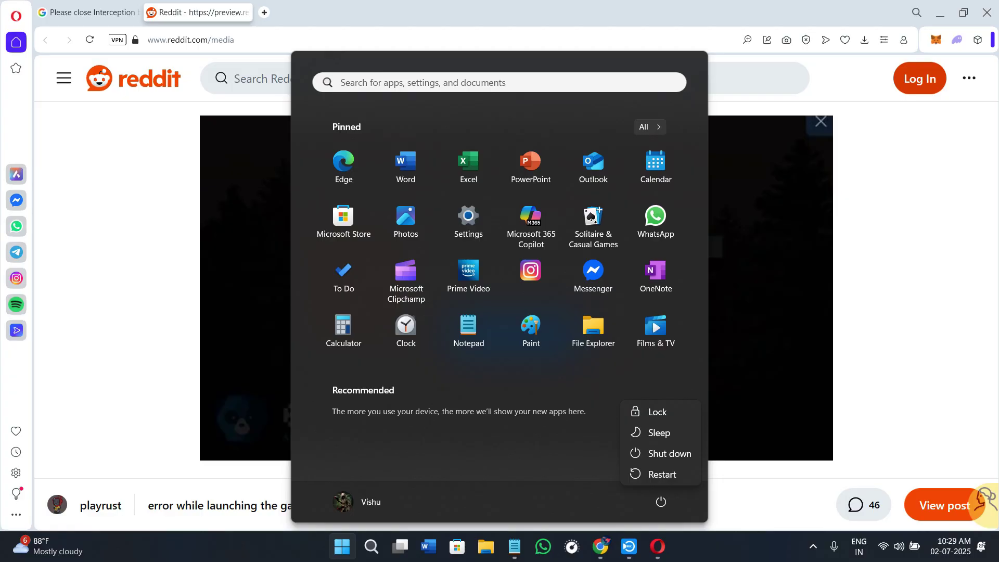
pyautogui.press('Escape')
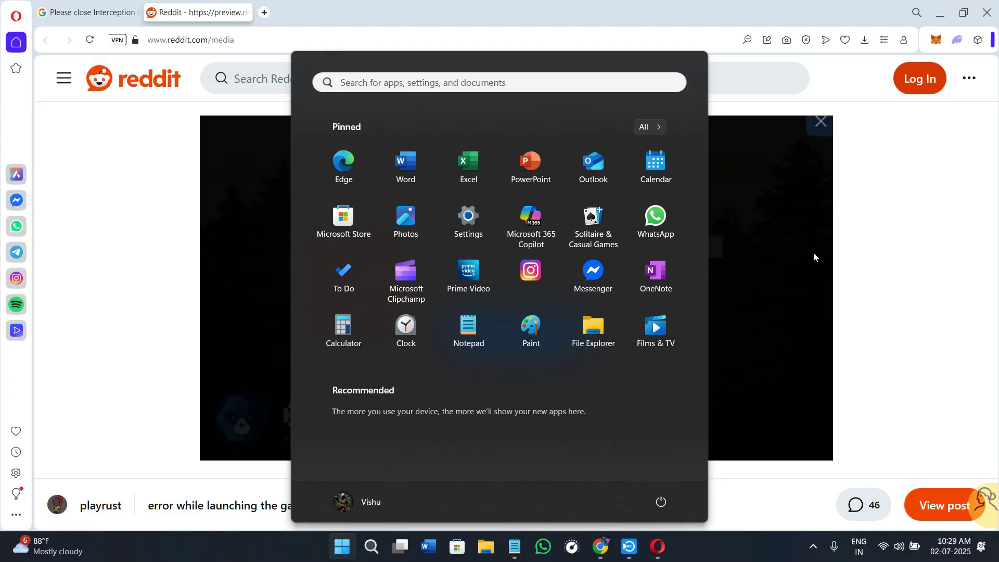
pyautogui.click(871, 214)
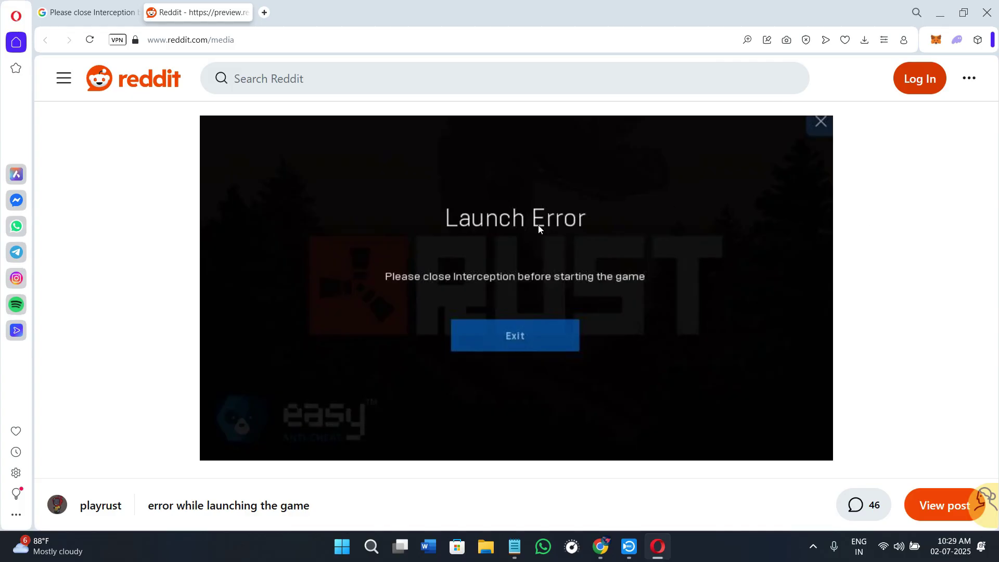
# - Run a Windows Update check in Settings until it reports 'You're up to date'
pyautogui.press('super+i')
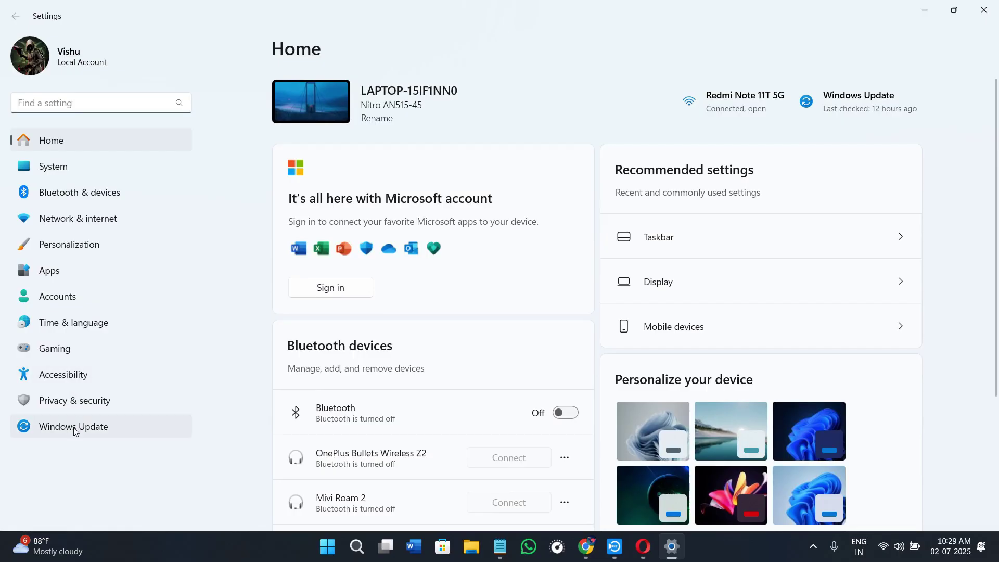
pyautogui.click(94, 435)
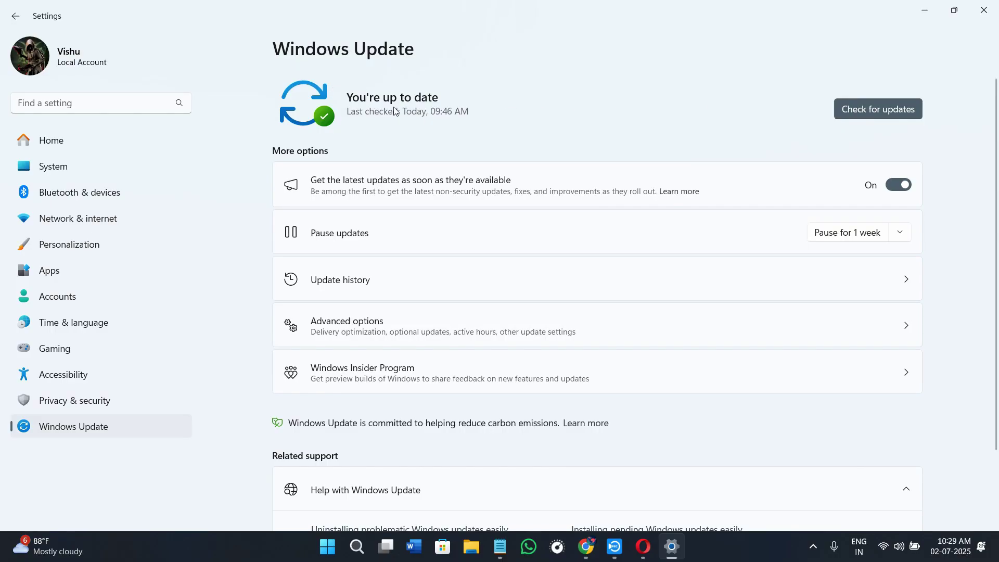
pyautogui.click(904, 111)
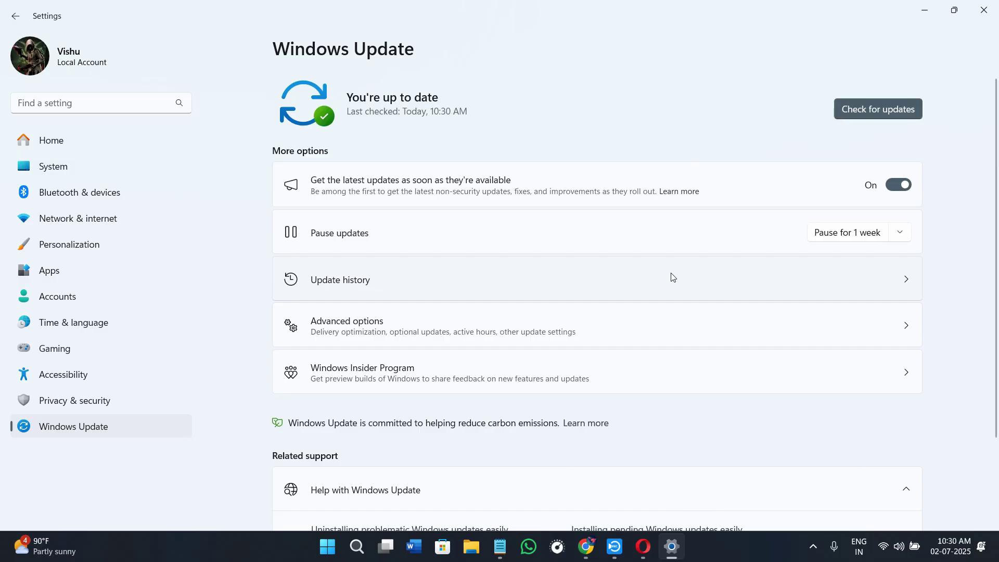
pyautogui.scroll(-3, 571, 346)
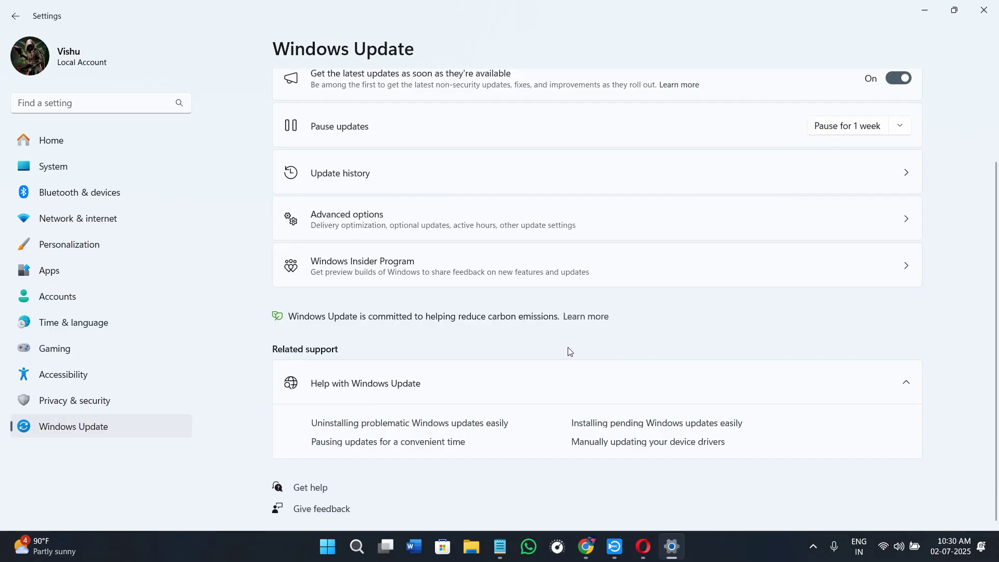
# - Go to the Accounts settings page, then switch back to the Reddit post
pyautogui.click(55, 295)
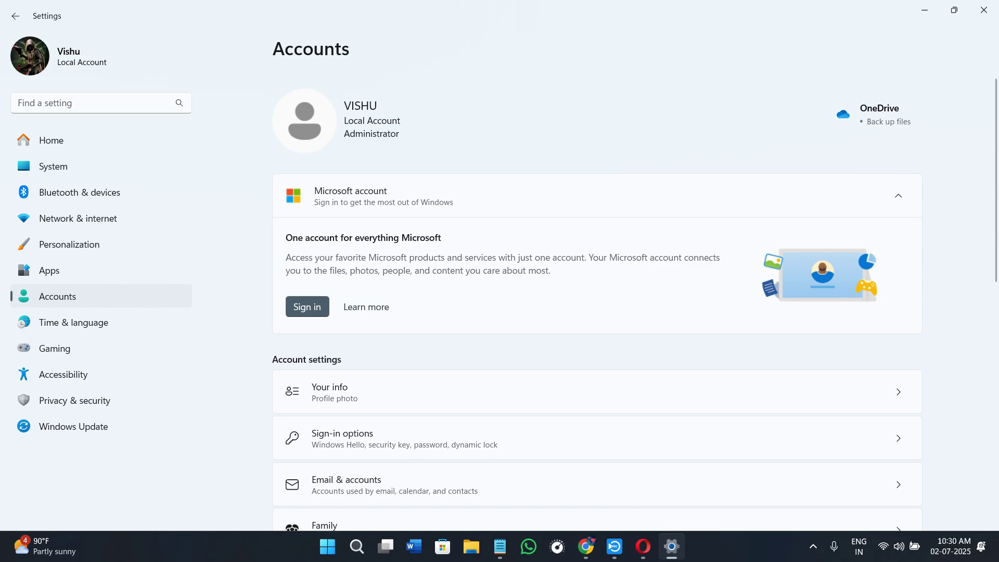
pyautogui.click(643, 546)
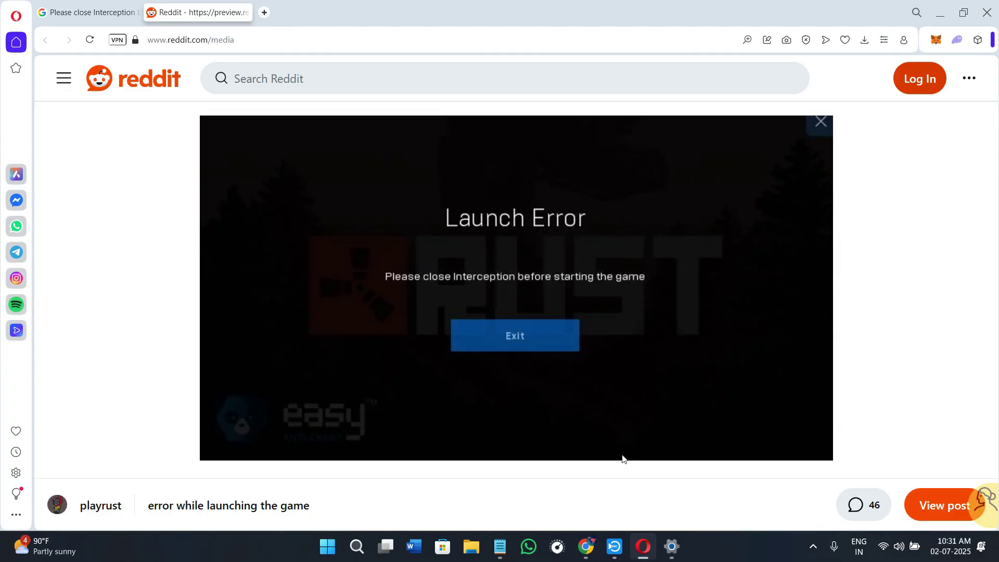
# - Launch Task Manager from the taskbar, maximize it, and show the Startup apps page
pyautogui.click(679, 551)
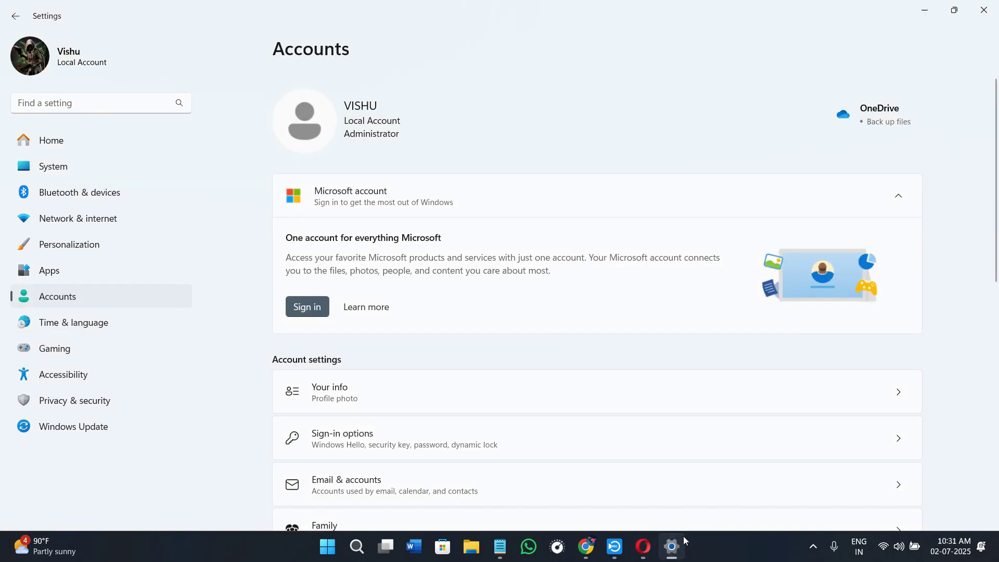
pyautogui.rightClick(708, 550)
pyautogui.click(760, 493)
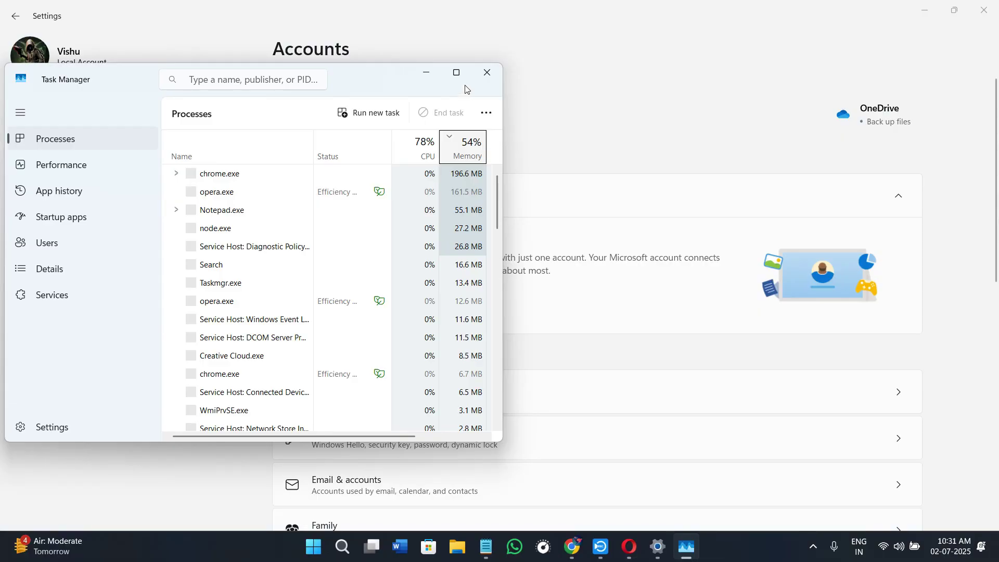
pyautogui.click(456, 73)
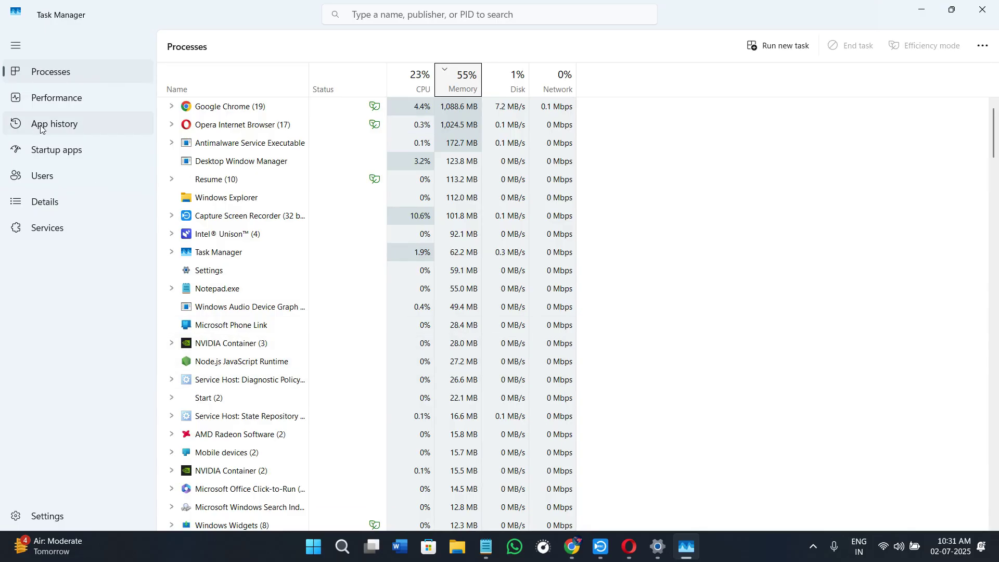
pyautogui.click(38, 151)
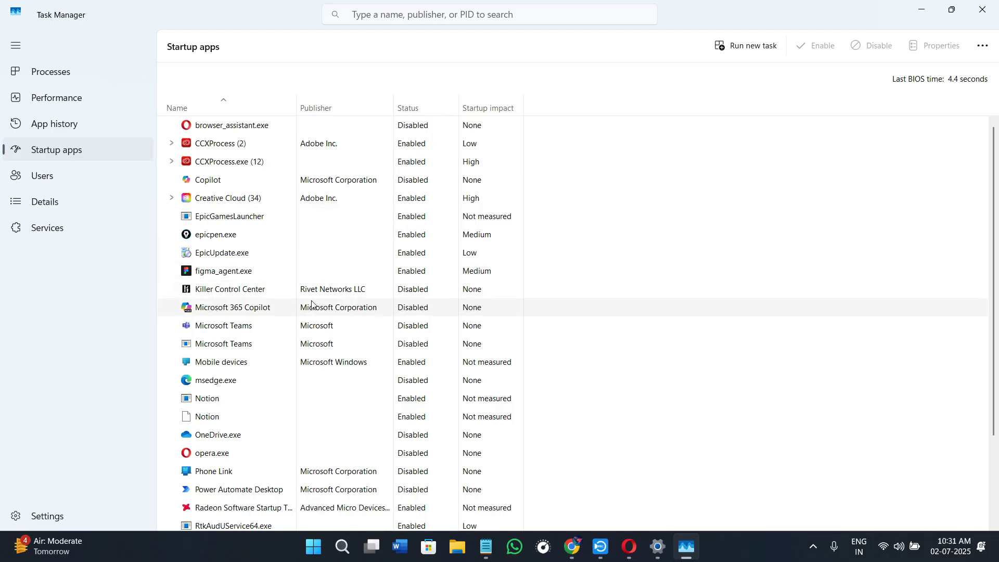
# - Review the opera.exe and EpicGamesLauncher startup entries' actions without changing them
pyautogui.scroll(-1, 312, 307)
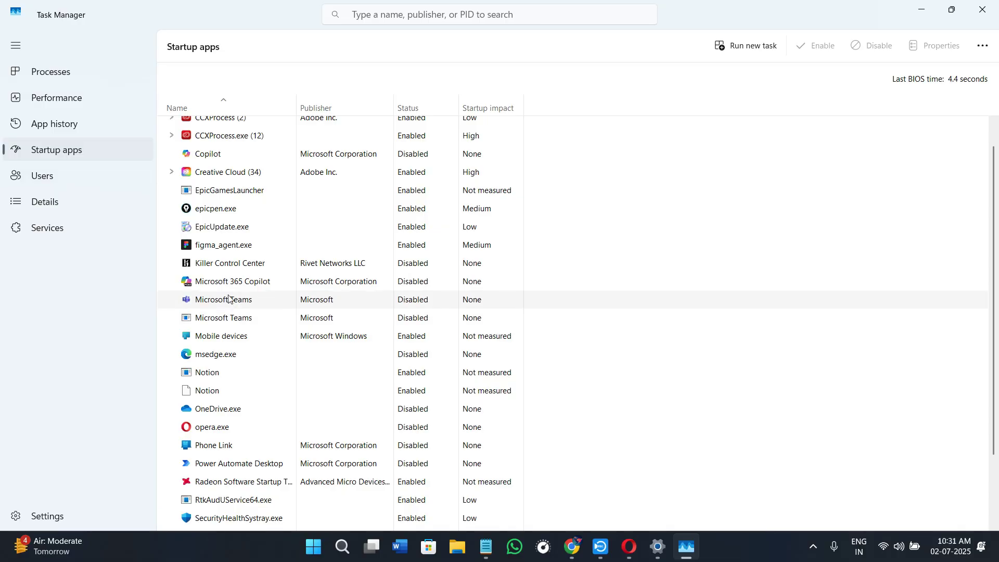
pyautogui.scroll(1, 185, 263)
pyautogui.scroll(-2, 184, 270)
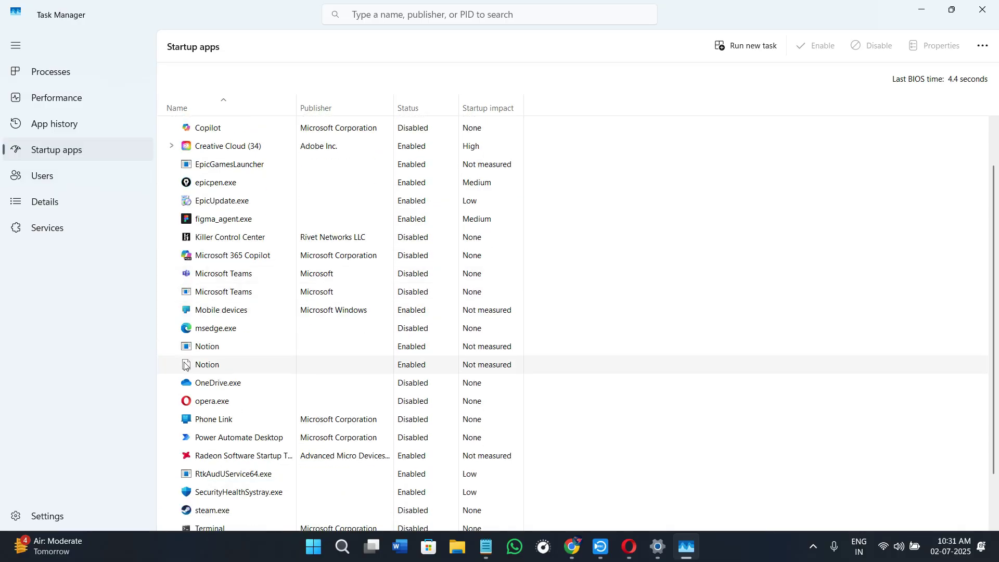
pyautogui.rightClick(222, 401)
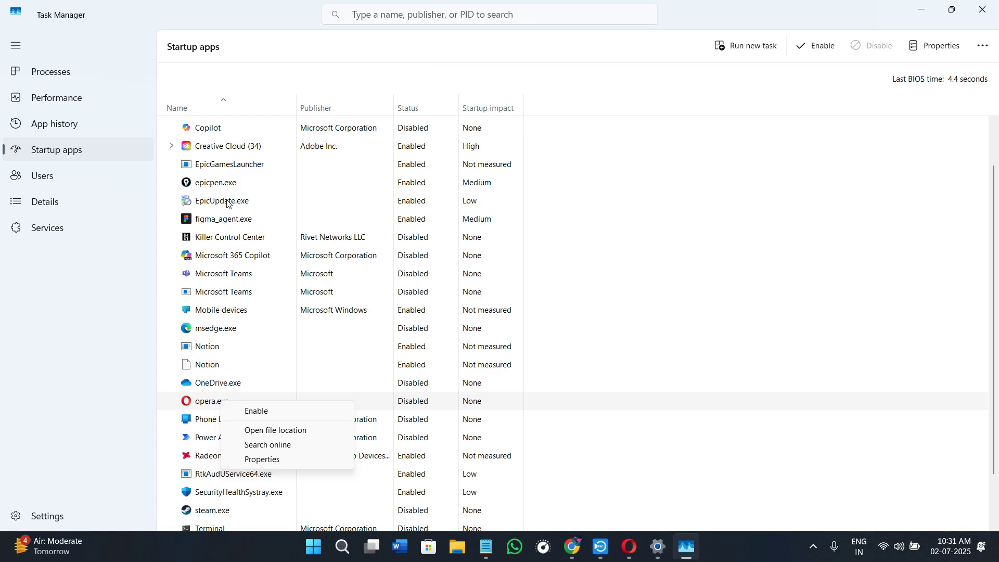
pyautogui.rightClick(225, 166)
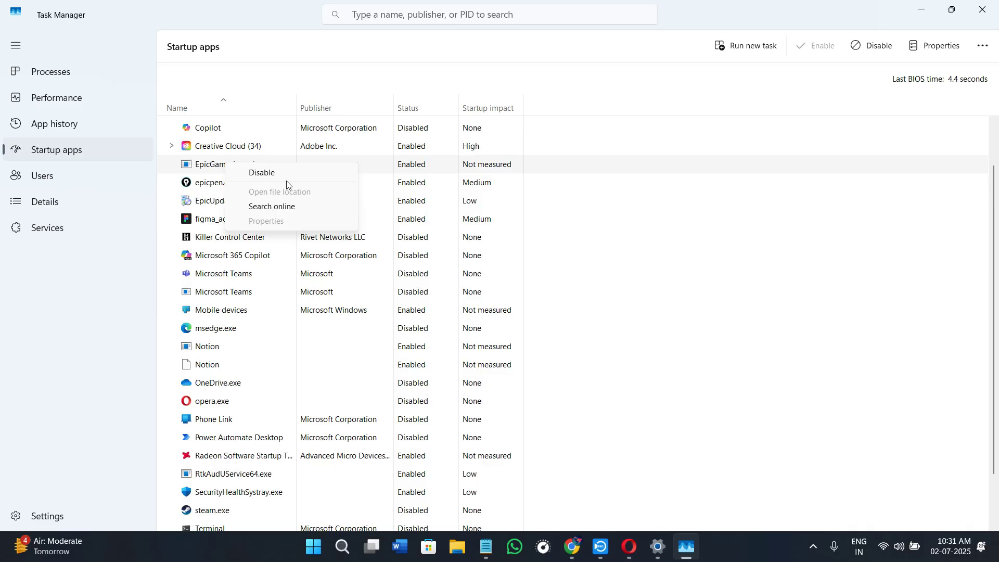
pyautogui.click(580, 96)
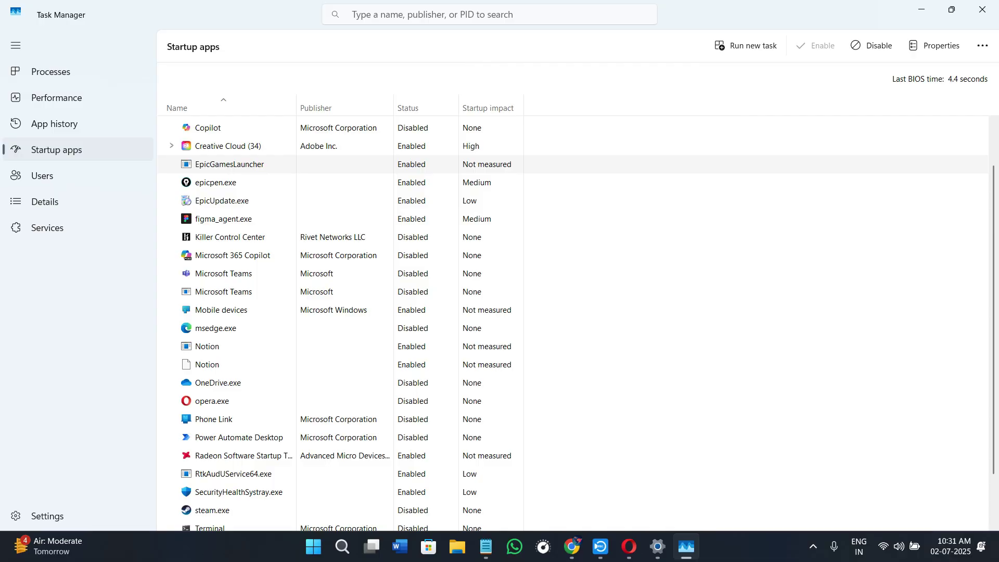
pyautogui.moveTo(480, 308)
# - Launch Device Manager maximized and expand Keyboards to reveal HID Keyboard Device and Standard PS/2 Keyboard
pyautogui.click(309, 552)
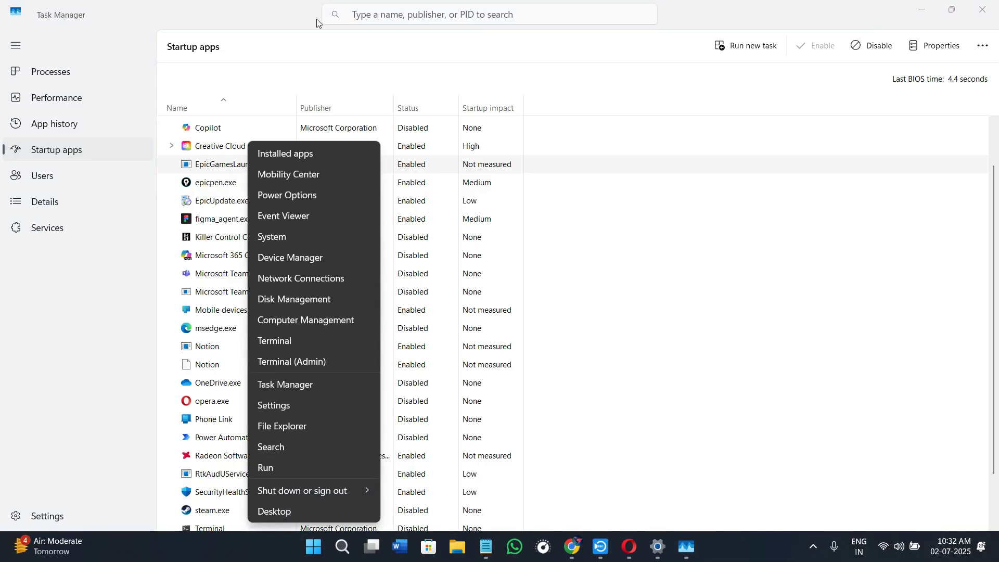
pyautogui.click(286, 264)
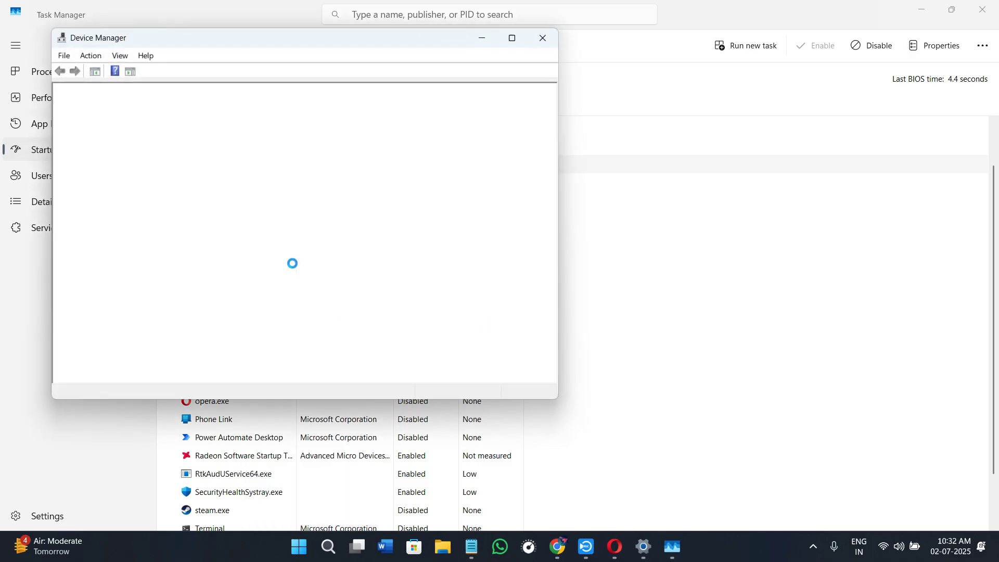
pyautogui.click(512, 38)
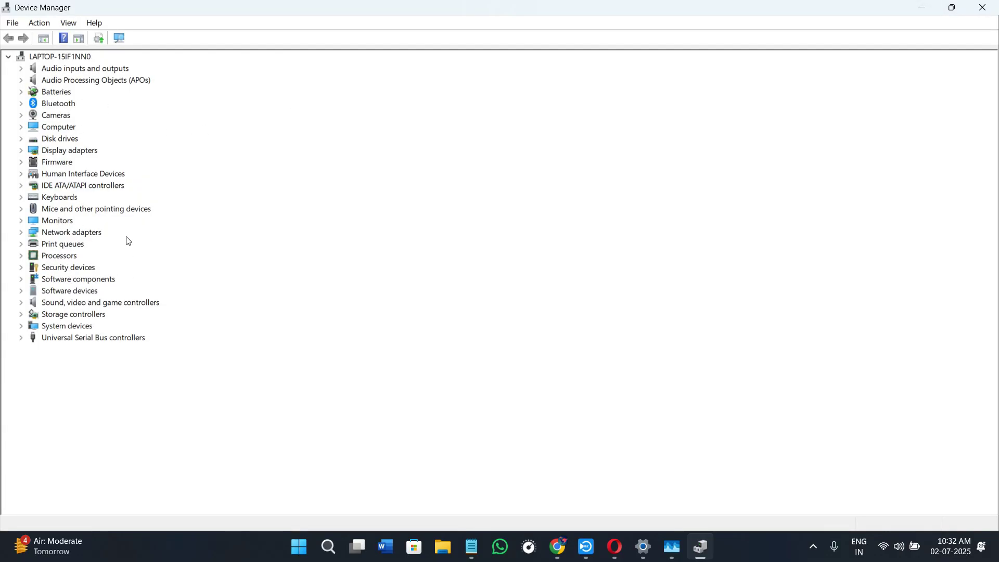
pyautogui.click(21, 198)
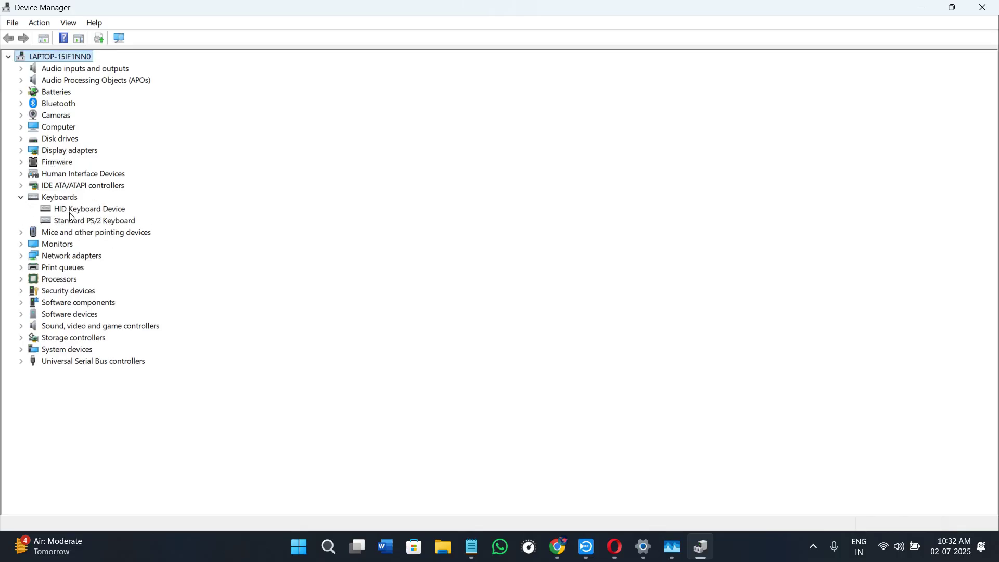
# - Search automatically for an HID Keyboard Device driver update, confirm the best driver is installed, and close the wizard
pyautogui.rightClick(121, 215)
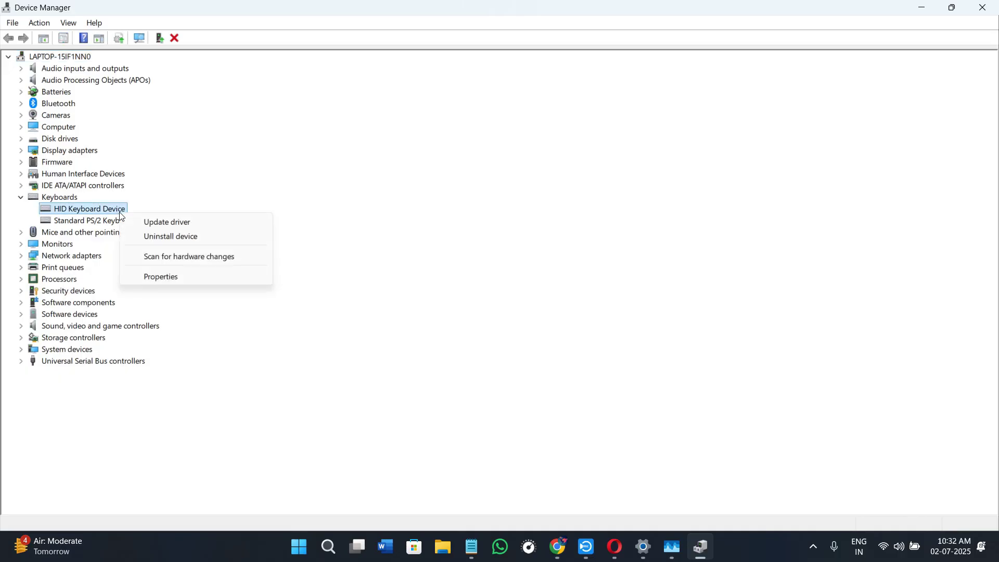
pyautogui.click(175, 230)
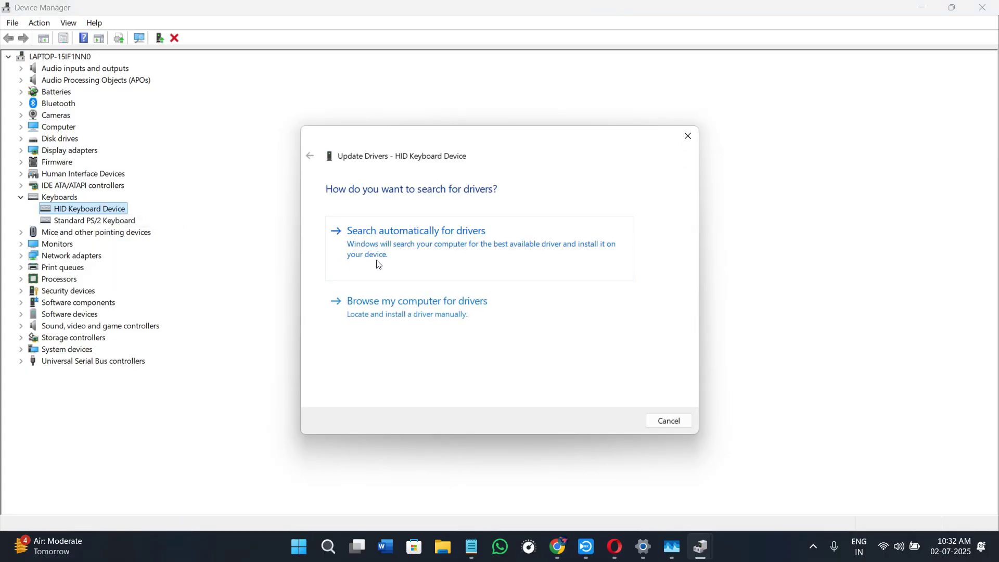
pyautogui.click(390, 250)
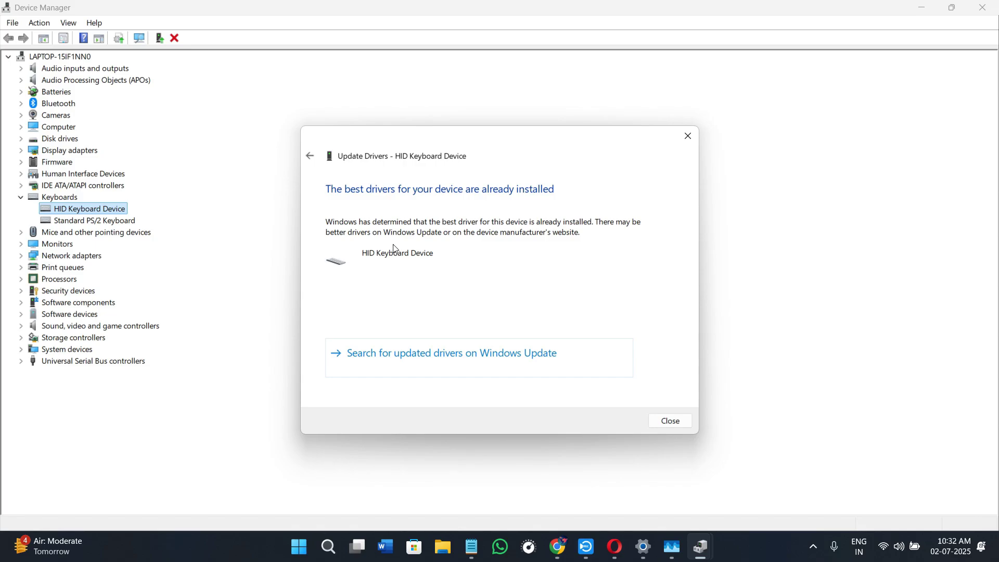
pyautogui.click(688, 136)
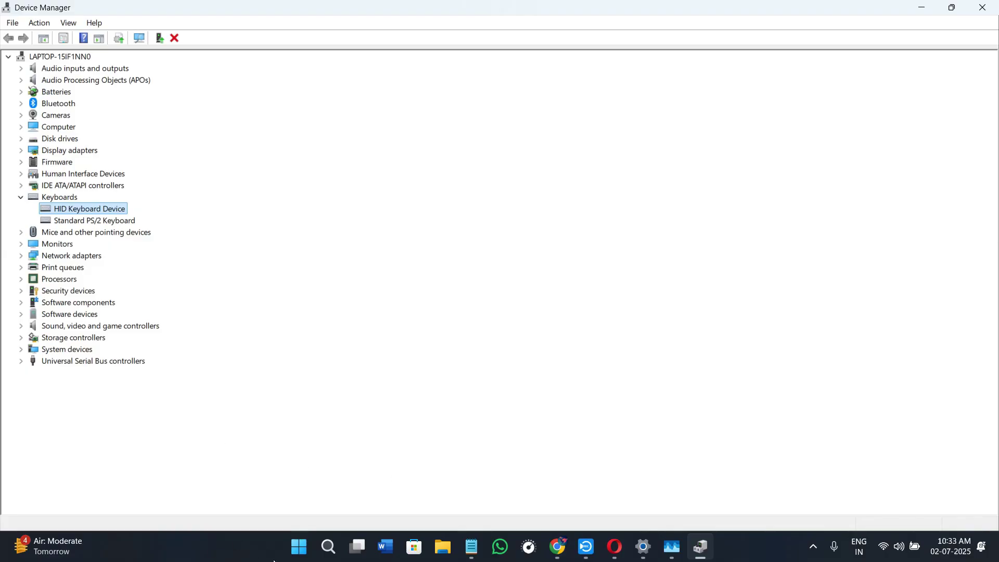
# - Switch to Opera to view the Rust 'Please close Interception' Reddit post
pyautogui.click(619, 547)
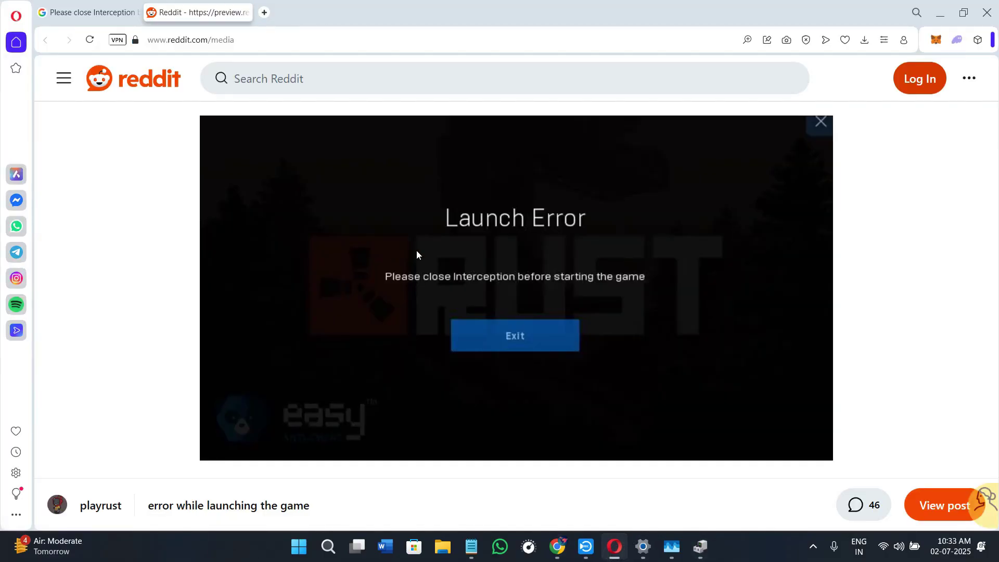